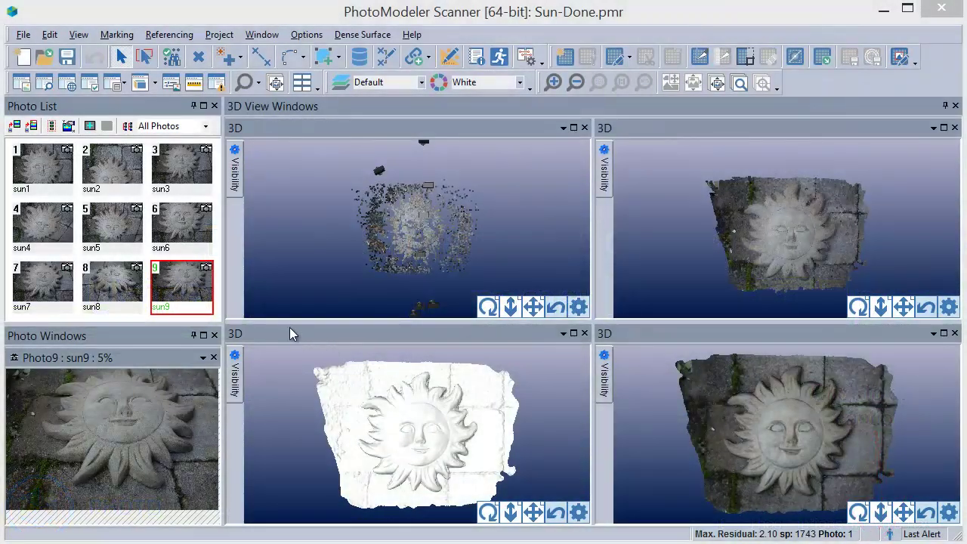
# Step: Select the sun1 thumbnail in the Photo List
pyautogui.click(40, 166)
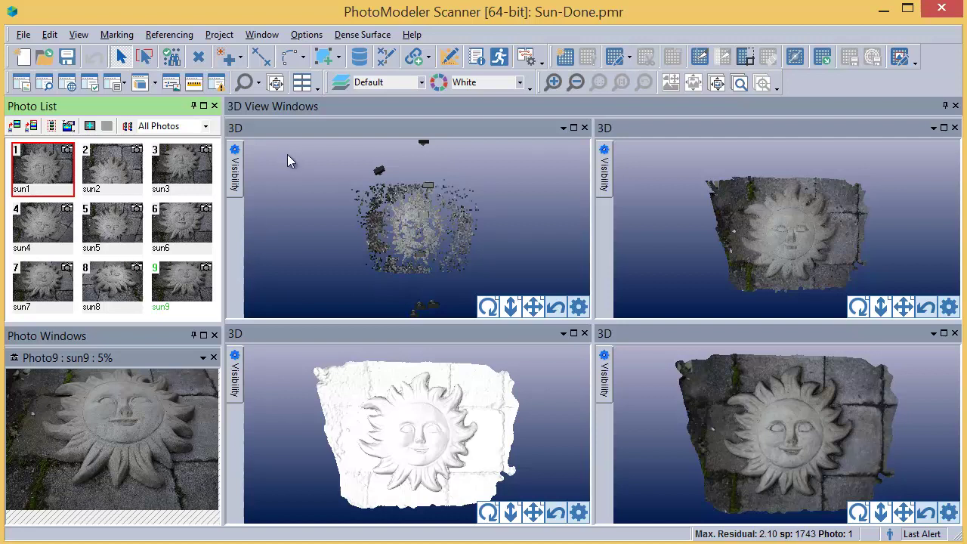
# Step: Orbit the sparse point cloud, then zoom in and back out on the textured sun mesh
pyautogui.click(334, 130)
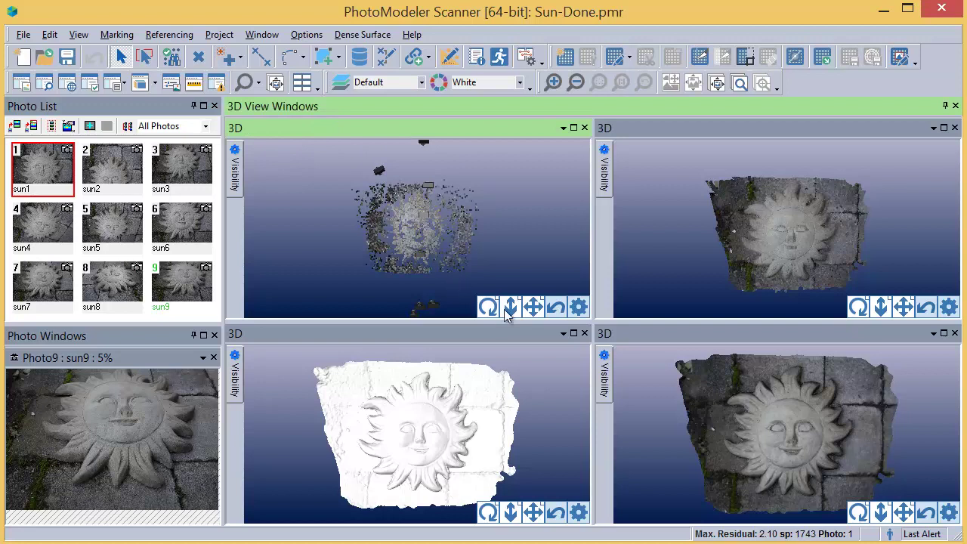
pyautogui.moveTo(490, 312)
pyautogui.mouseDown()
pyautogui.moveTo(450, 125)
pyautogui.moveTo(426, 113)
pyautogui.mouseUp()
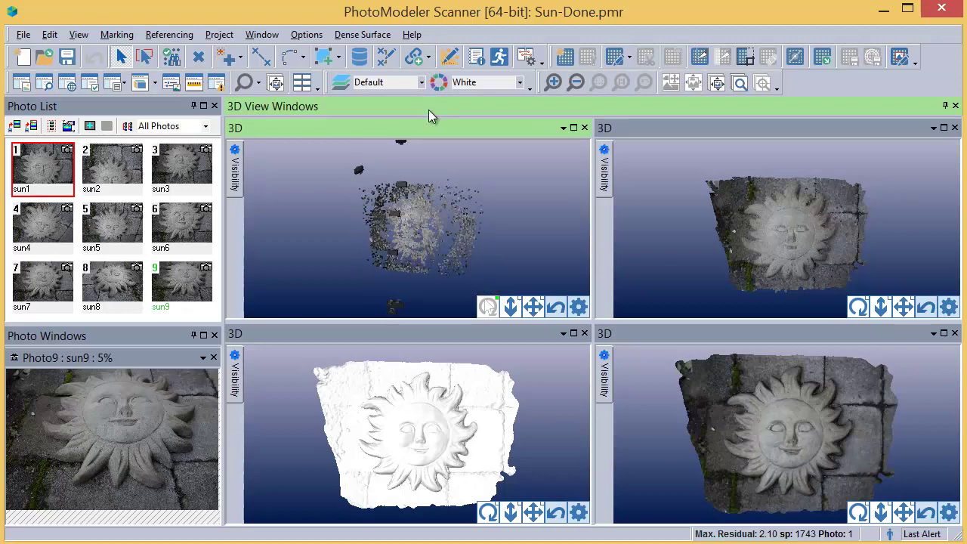
pyautogui.click(700, 133)
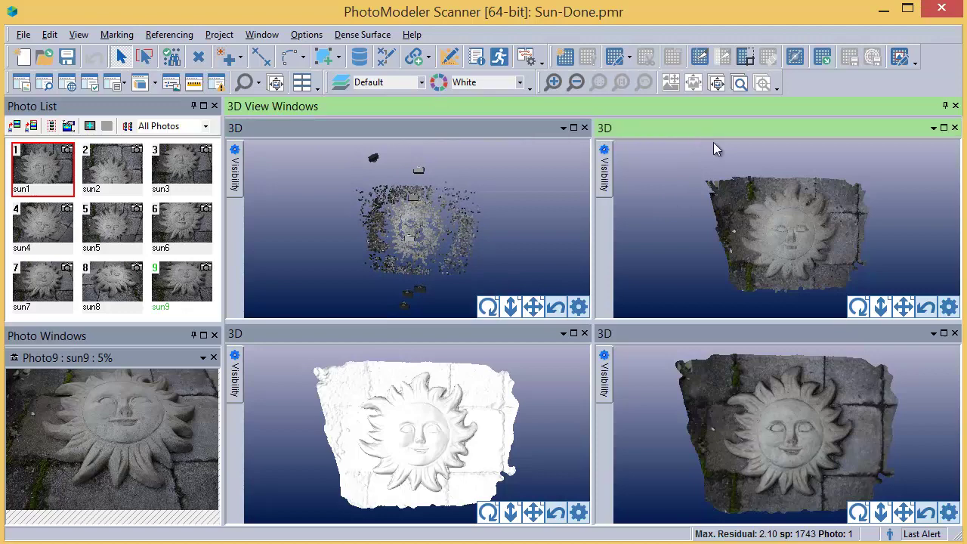
pyautogui.click(881, 304)
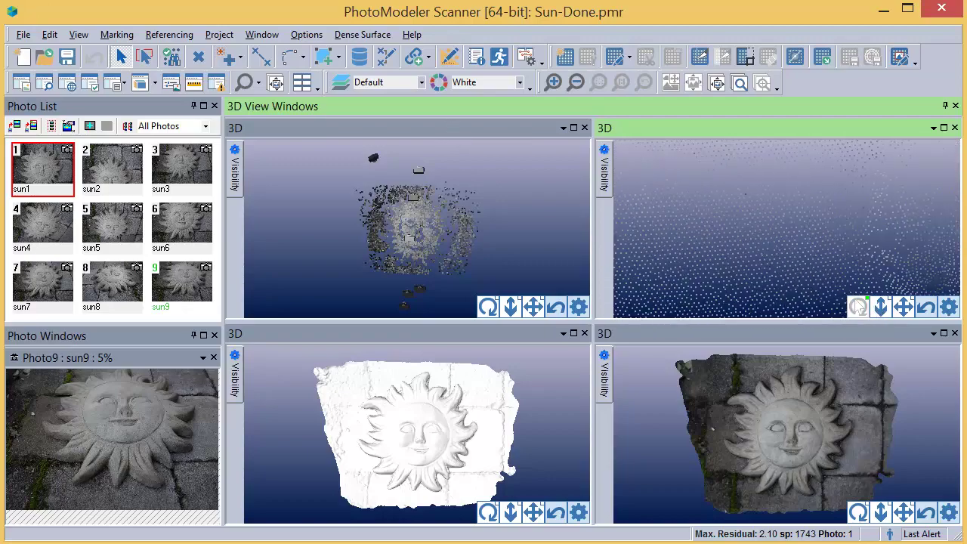
pyautogui.click(879, 309)
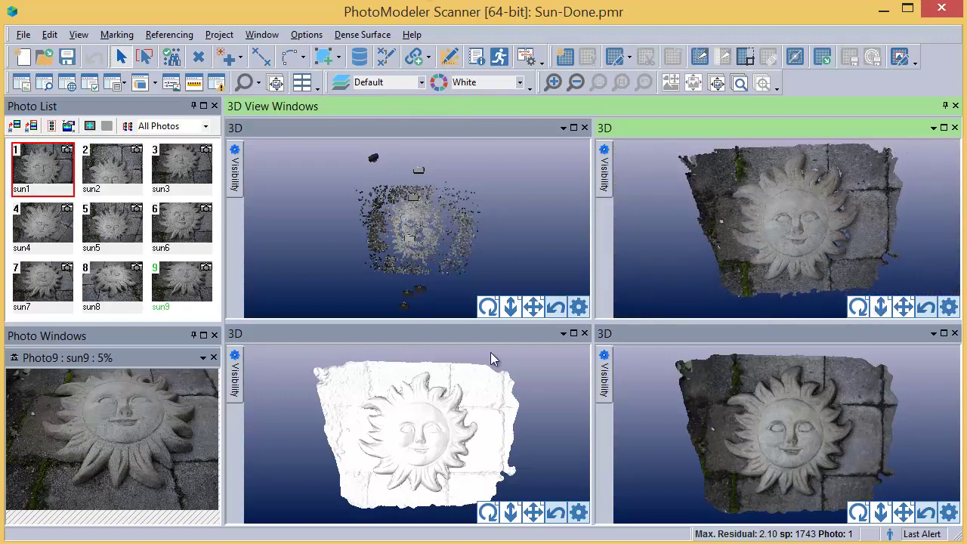
# Step: Spin the white surface mesh and stop it, then start the second textured mesh rotating
pyautogui.click(408, 339)
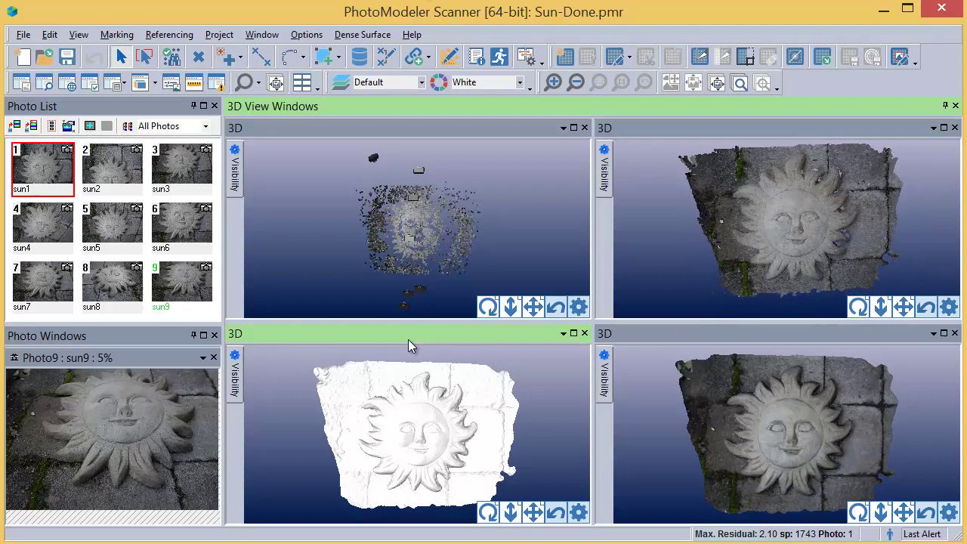
pyautogui.click(488, 513)
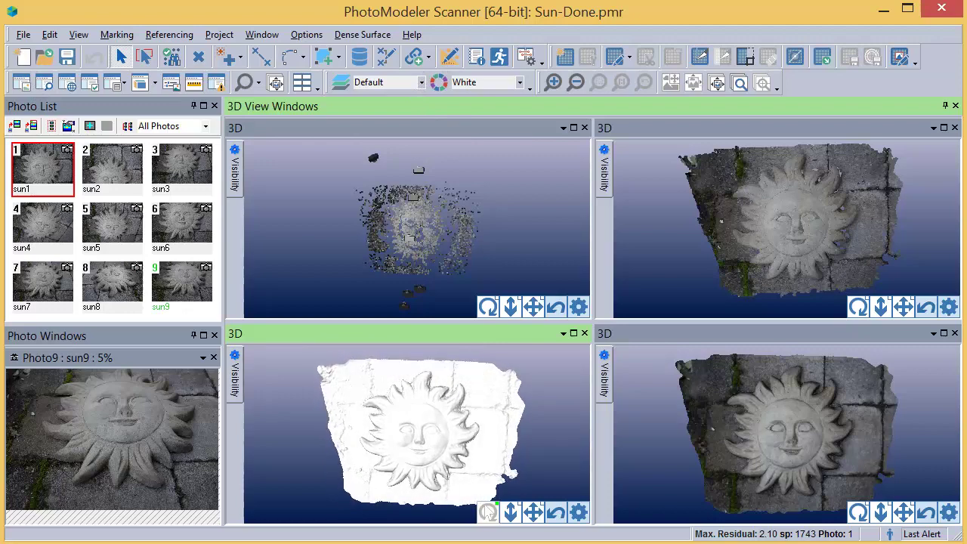
pyautogui.click(488, 512)
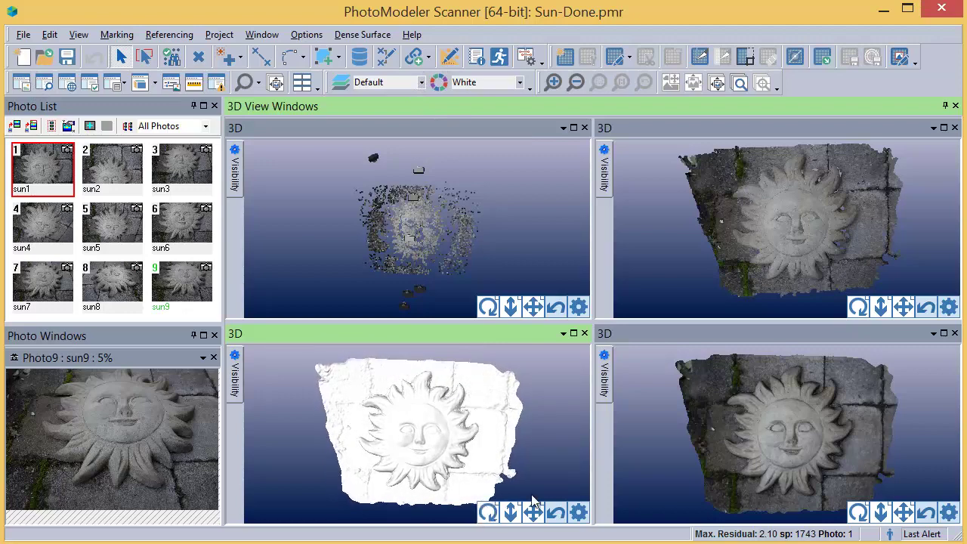
pyautogui.click(660, 450)
pyautogui.click(858, 512)
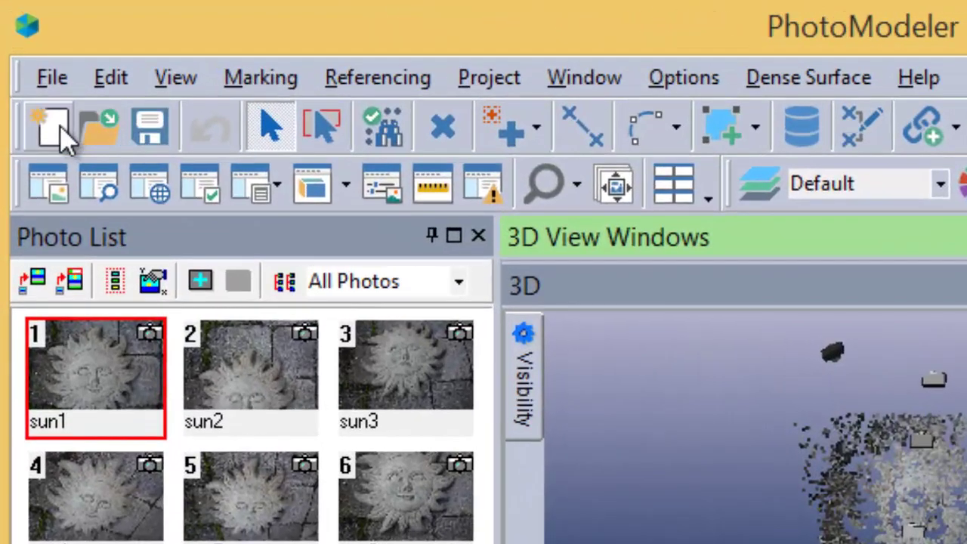
# Step: Start a new Automated Point Clouds & Meshes (SmartPoints) project
pyautogui.click(60, 129)
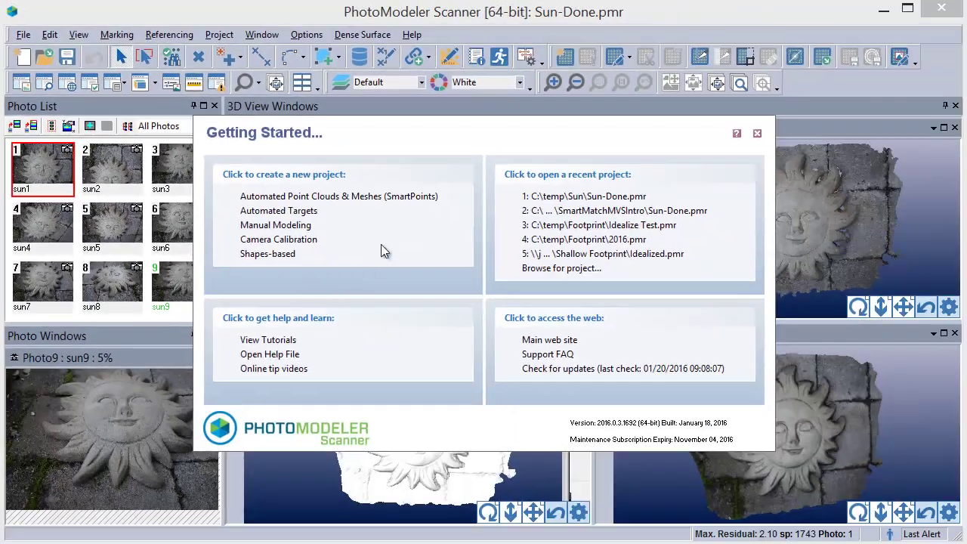
pyautogui.click(335, 199)
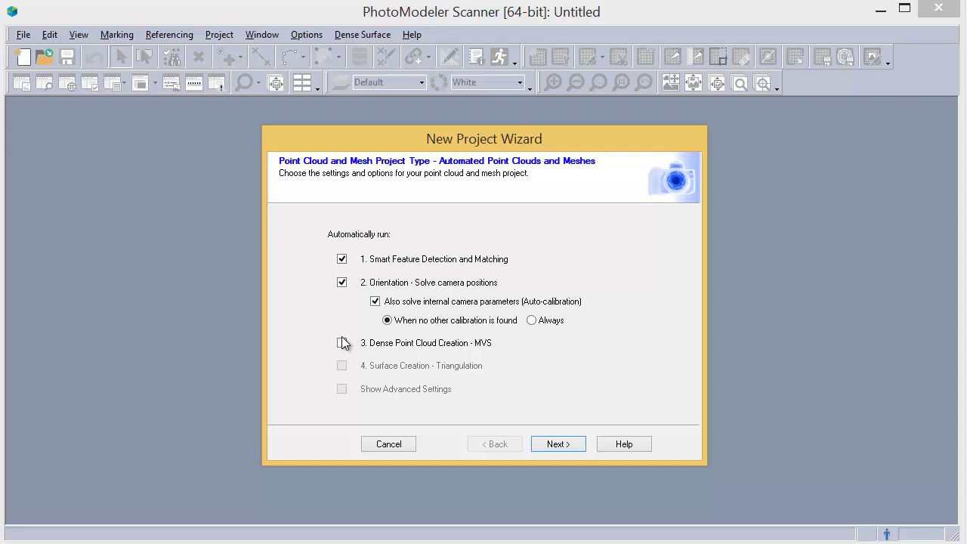
# Step: Enable dense point cloud creation and surface triangulation in the project wizard
pyautogui.click(342, 343)
pyautogui.click(342, 366)
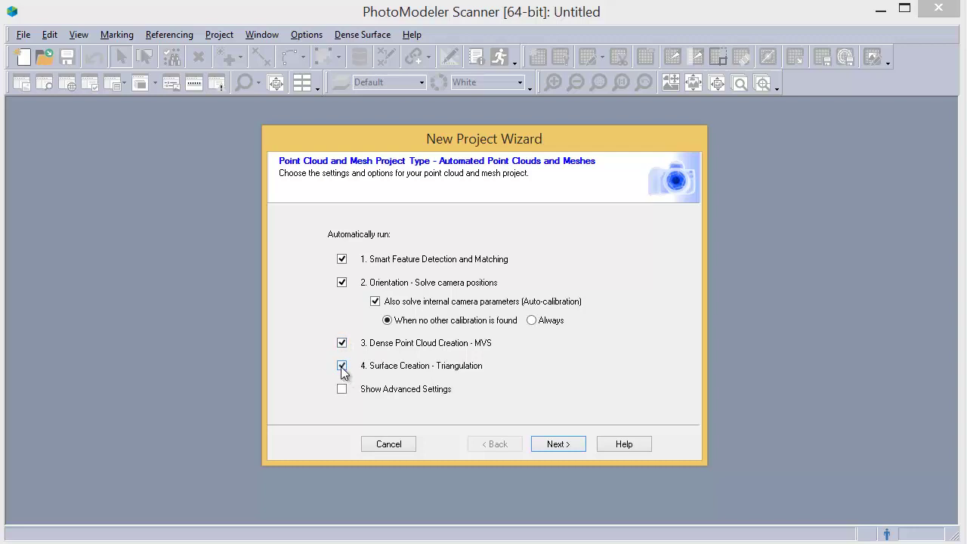
pyautogui.click(567, 447)
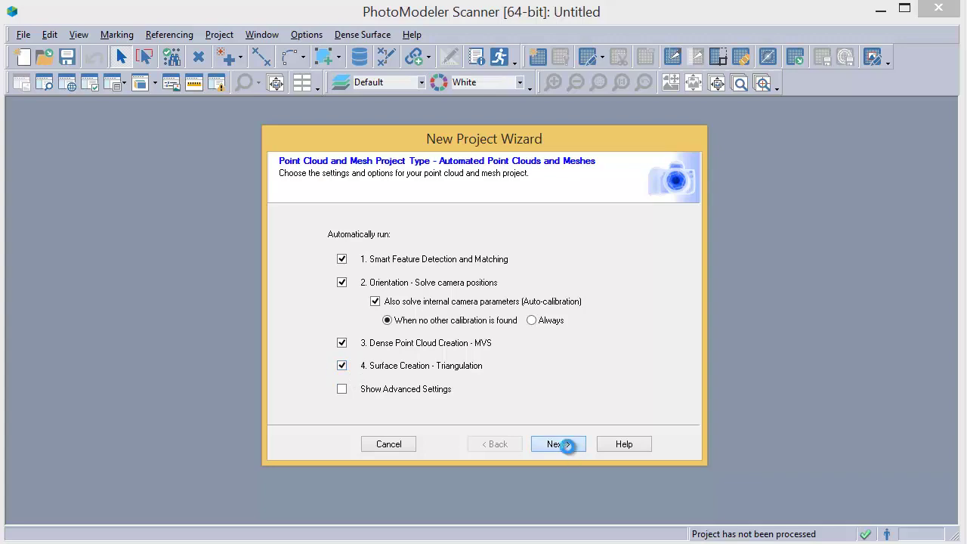
# Step: Add the nine photos Sun1 through Sun9 to the project from file
pyautogui.click(637, 282)
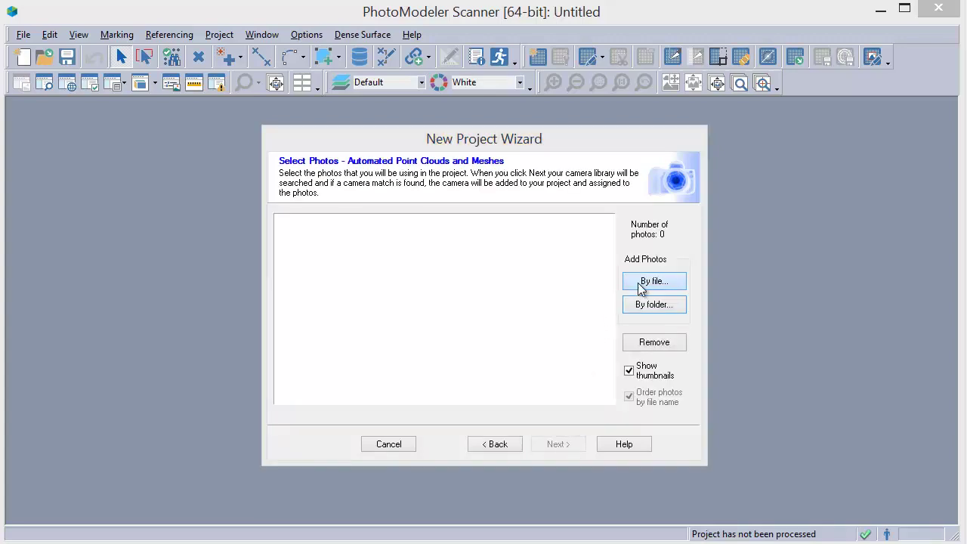
pyautogui.click(629, 265)
pyautogui.keyDown('shift'); pyautogui.click(808, 325); pyautogui.keyUp('shift')
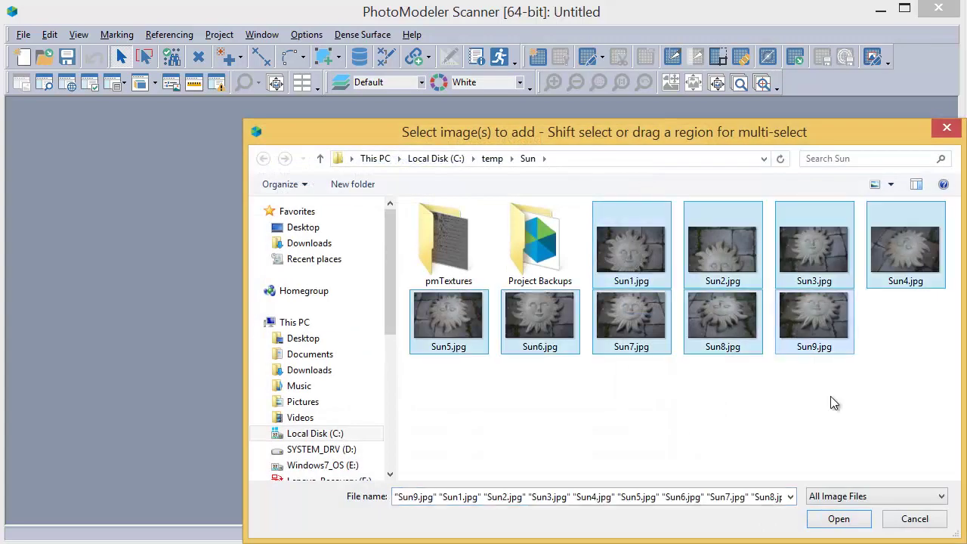
pyautogui.click(857, 522)
pyautogui.click(566, 440)
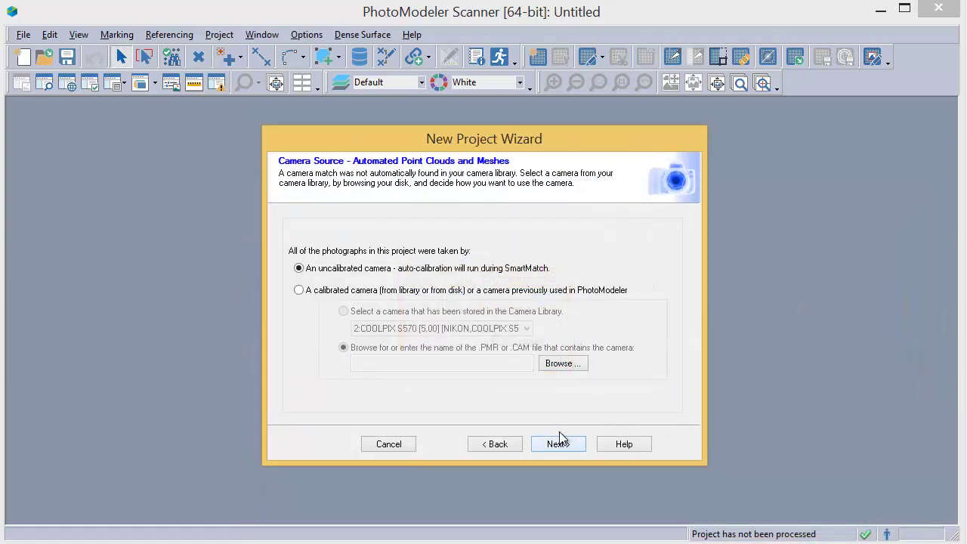
# Step: Reuse the calibrated camera from Sun-Done.pmr and start processing
pyautogui.click(300, 291)
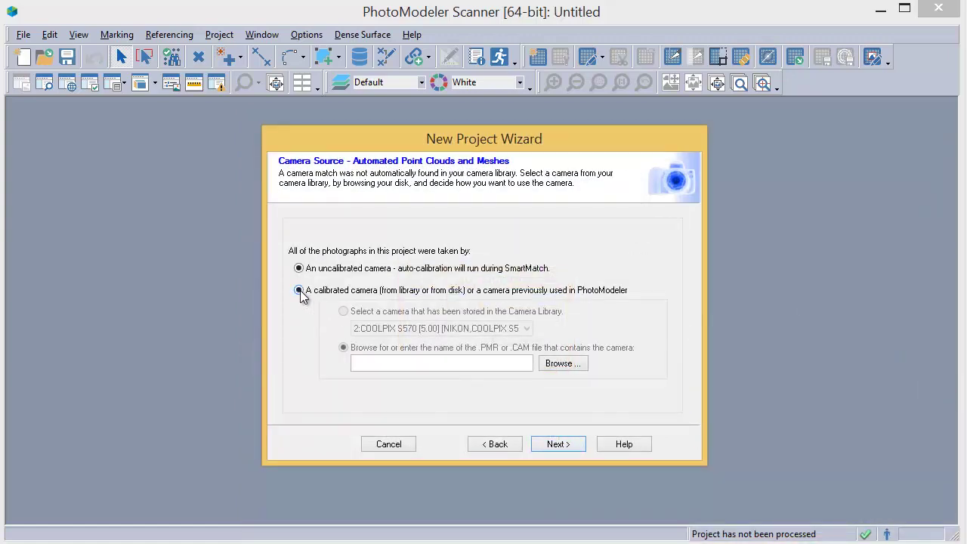
pyautogui.click(556, 364)
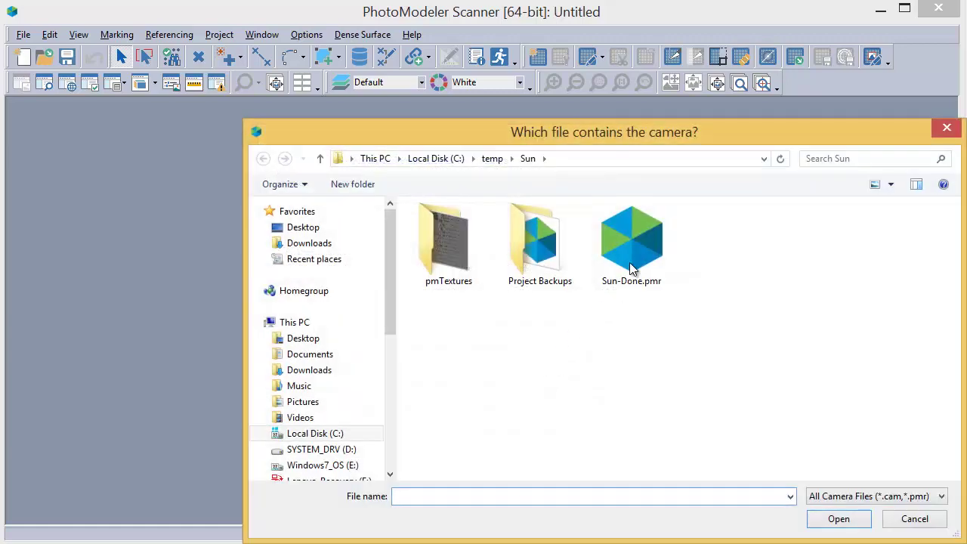
pyautogui.click(633, 264)
pyautogui.click(839, 520)
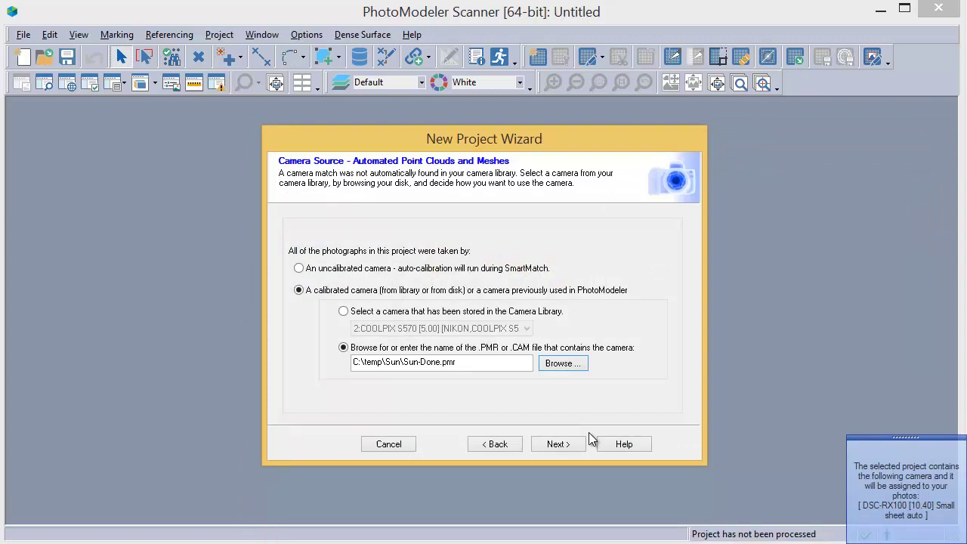
pyautogui.click(568, 446)
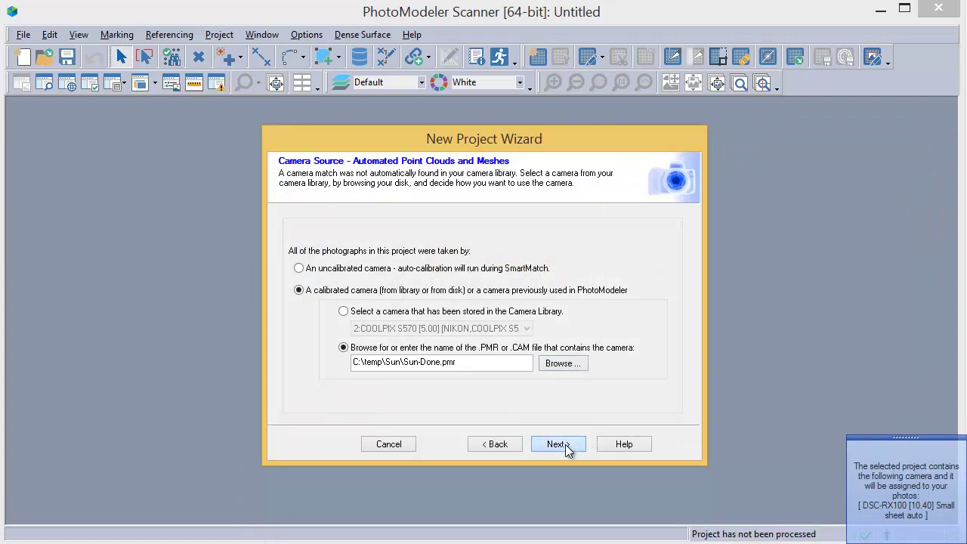
pyautogui.click(568, 447)
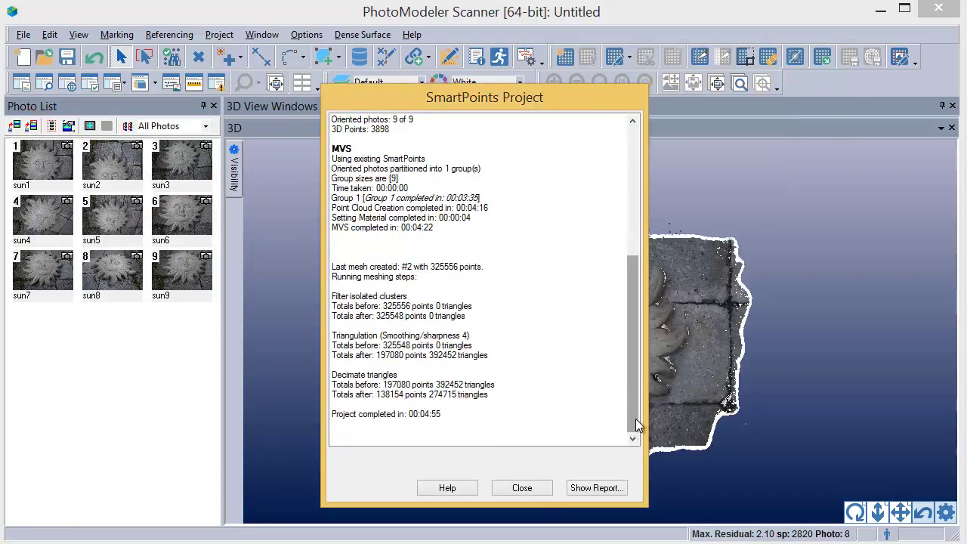
# Step: Scroll through the processing report and close it
pyautogui.moveTo(638, 408); pyautogui.dragTo(644, 259)
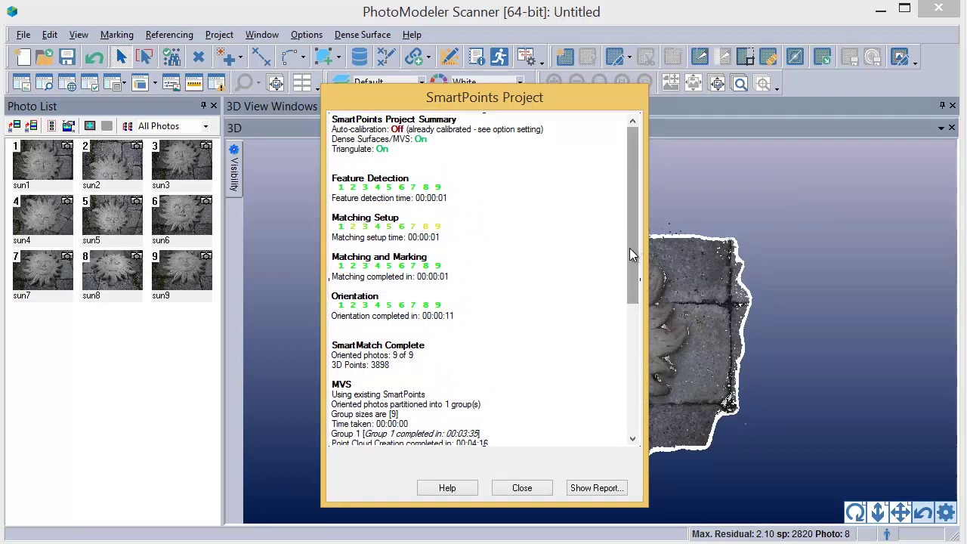
pyautogui.moveTo(632, 253); pyautogui.dragTo(632, 401)
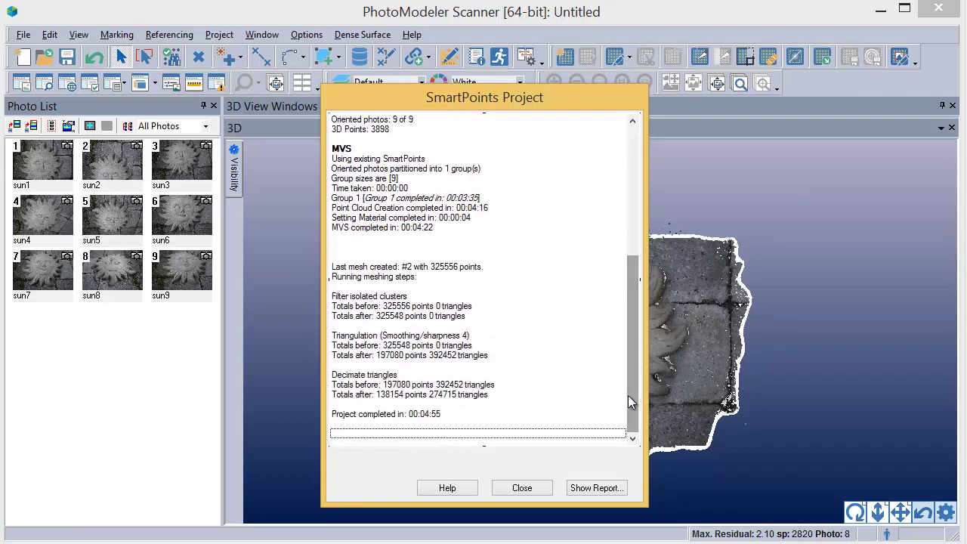
pyautogui.click(528, 488)
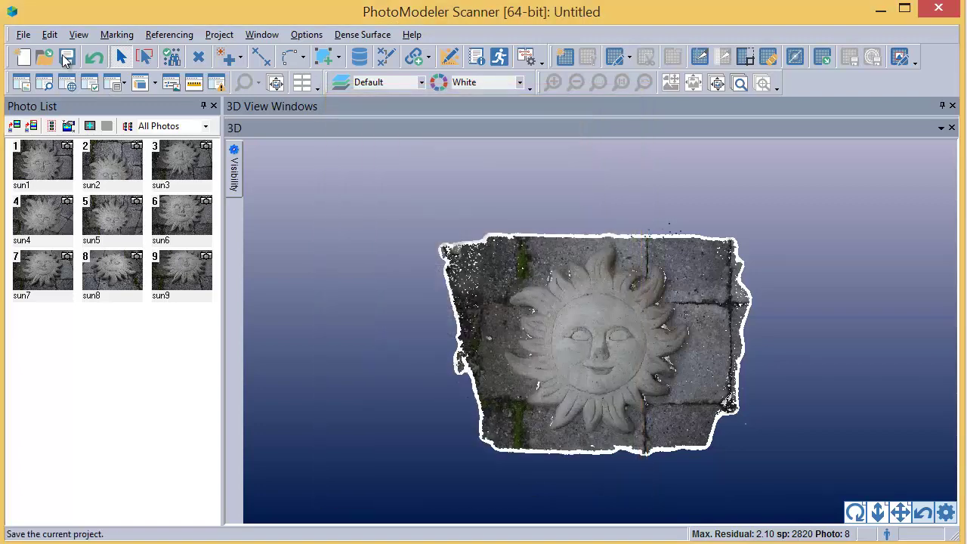
# Step: Save the project under the name Sun-Done with Save As
pyautogui.click(23, 34)
pyautogui.click(89, 121)
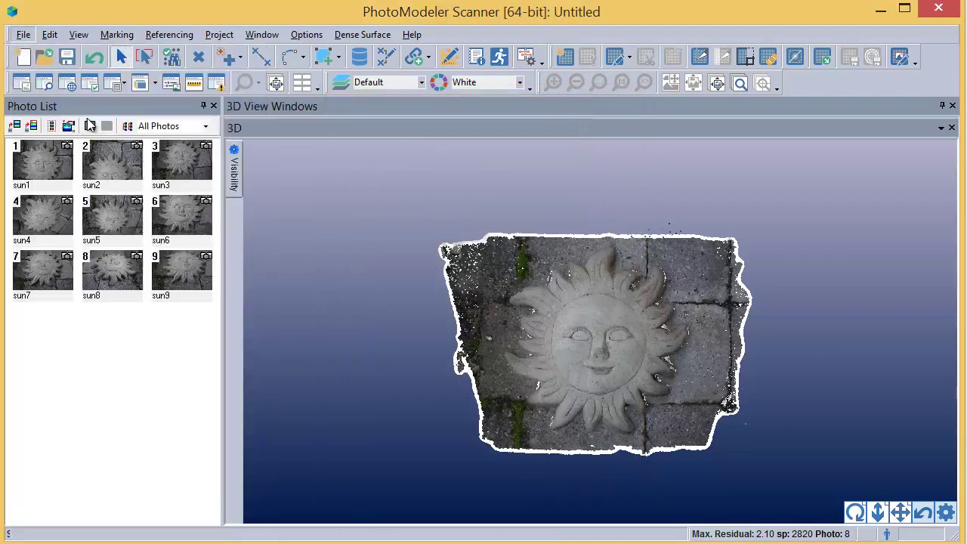
pyautogui.write('Sun')
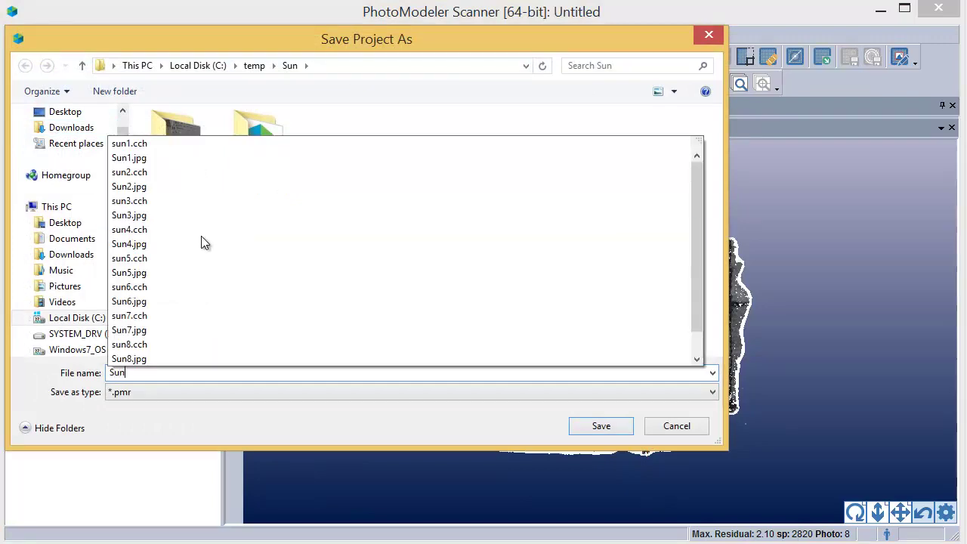
pyautogui.write('-Done')
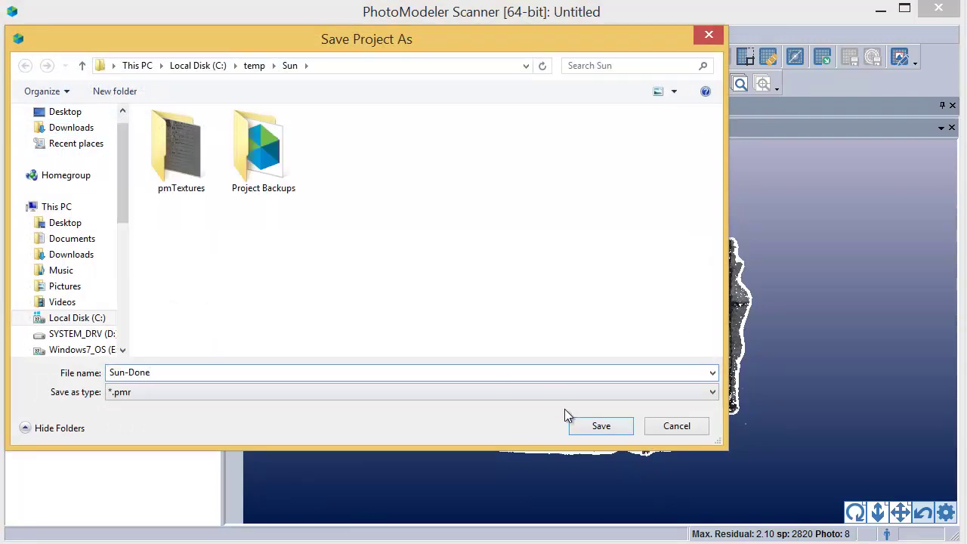
pyautogui.click(580, 427)
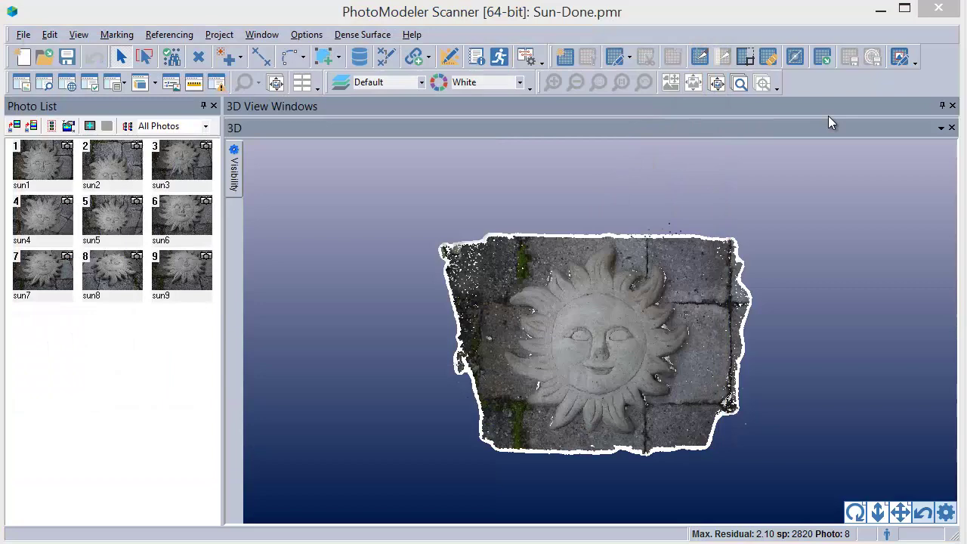
# Step: Replace the 3D view with photos sun1 and sun2 side by side in enlarged panes
pyautogui.click(952, 105)
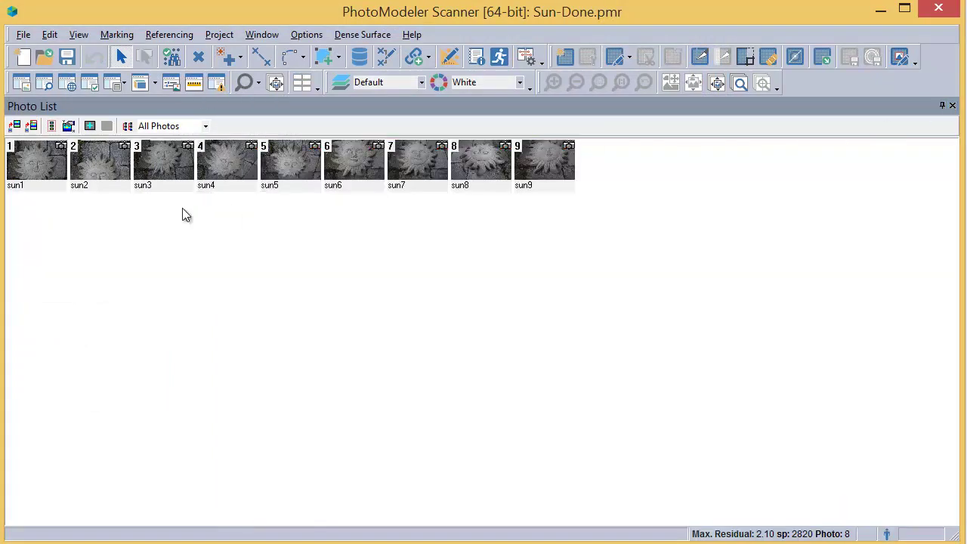
pyautogui.doubleClick(31, 170)
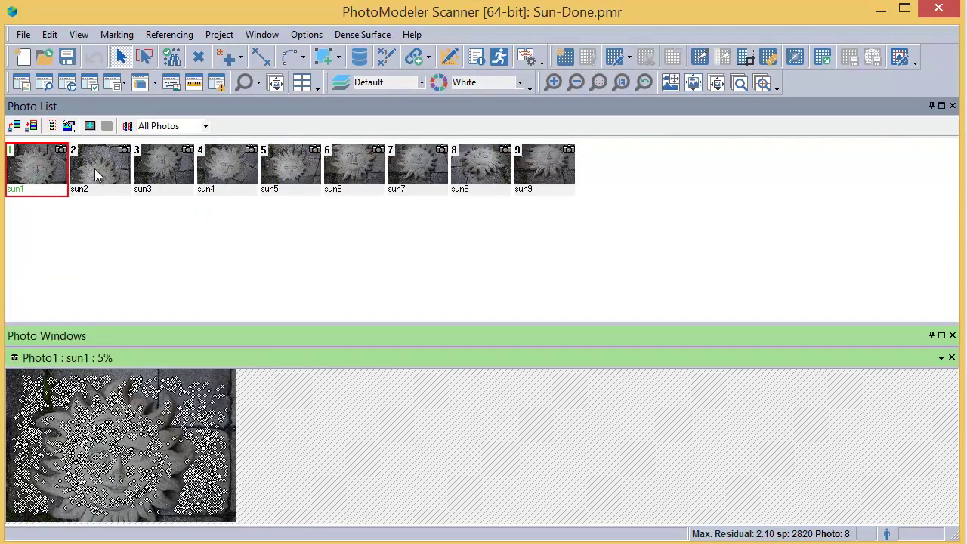
pyautogui.doubleClick(95, 168)
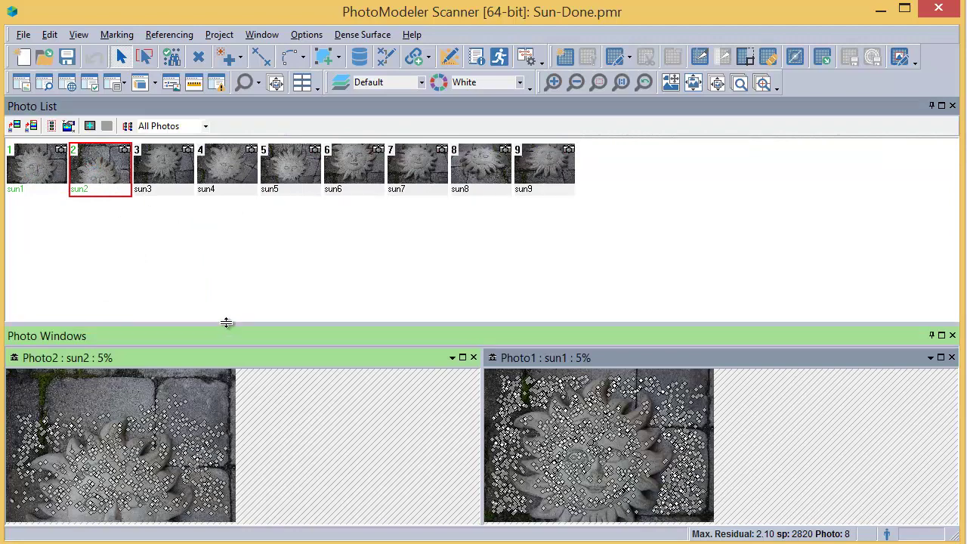
pyautogui.moveTo(227, 330); pyautogui.dragTo(216, 261)
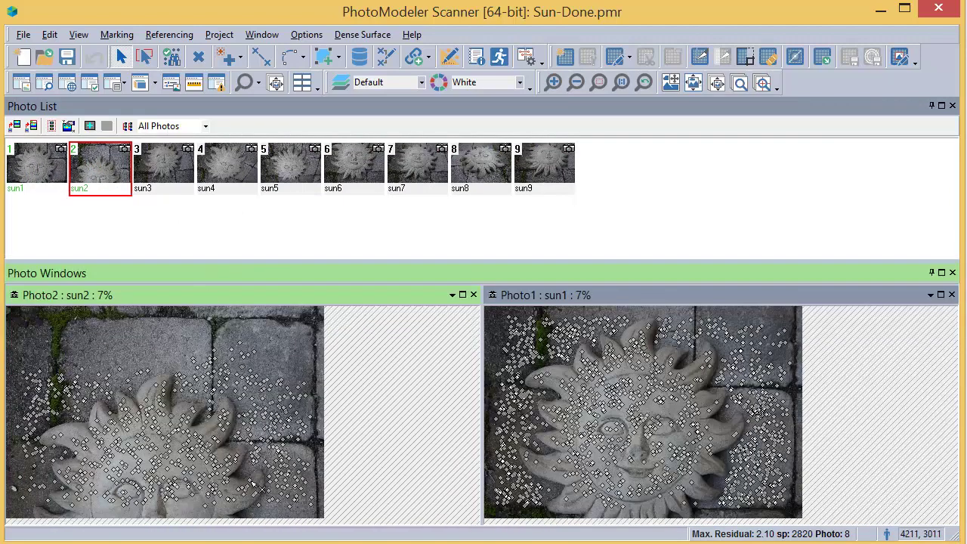
pyautogui.moveTo(234, 463)
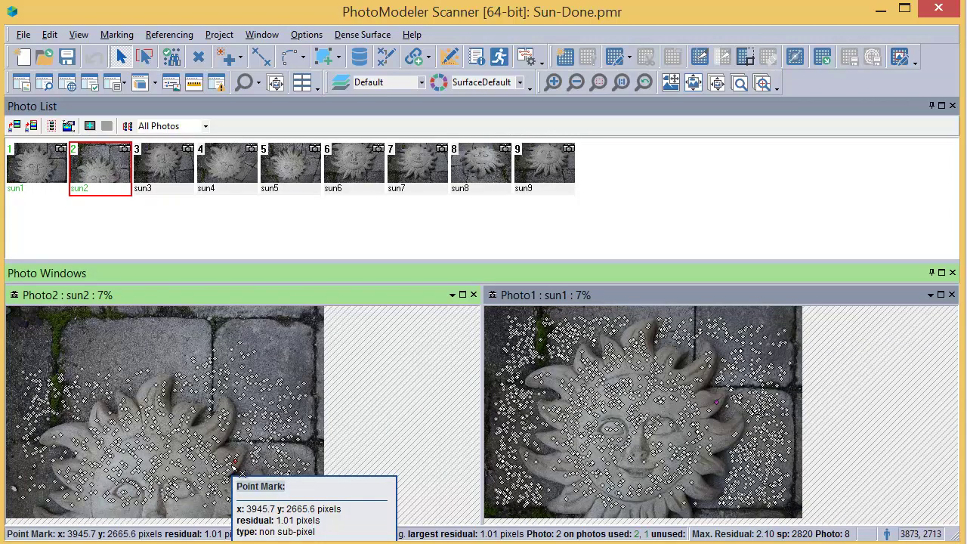
# Step: Zoom into both photo windows to inspect their matched points
pyautogui.scroll(1, 235, 470)
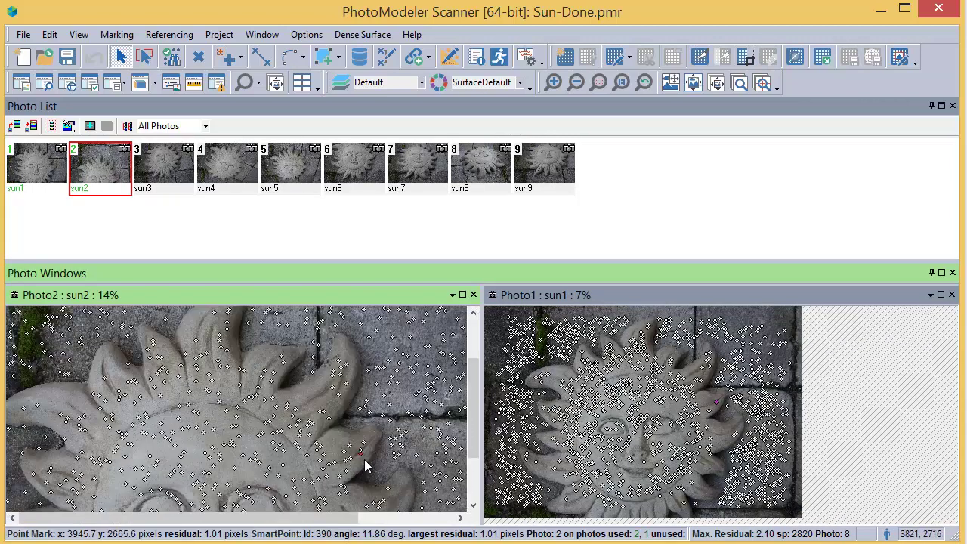
pyautogui.click(717, 299)
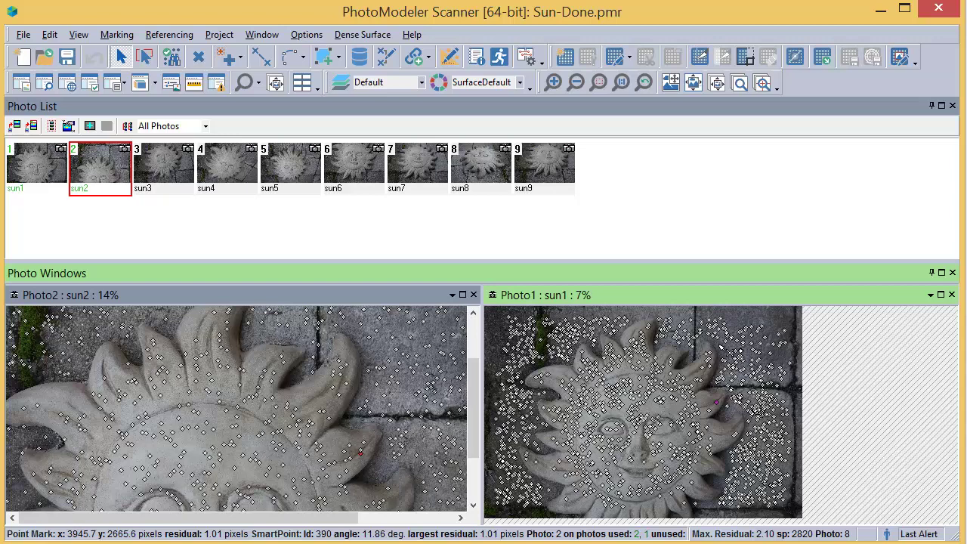
pyautogui.scroll(1, 729, 355)
pyautogui.scroll(1, 837, 414)
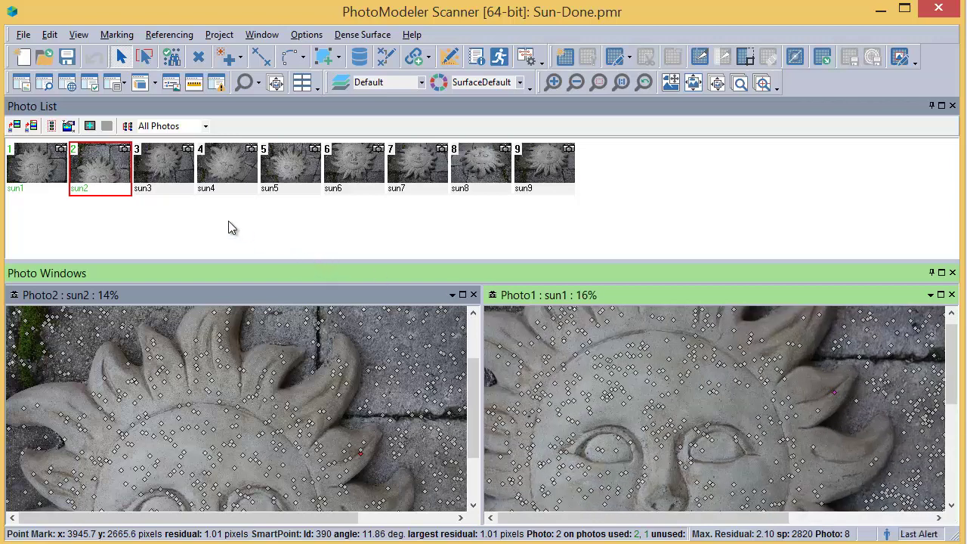
# Step: Open a 3D view showing only the dense point cloud, with surfaces and SmartPoints hidden, auto-rotating
pyautogui.click(141, 81)
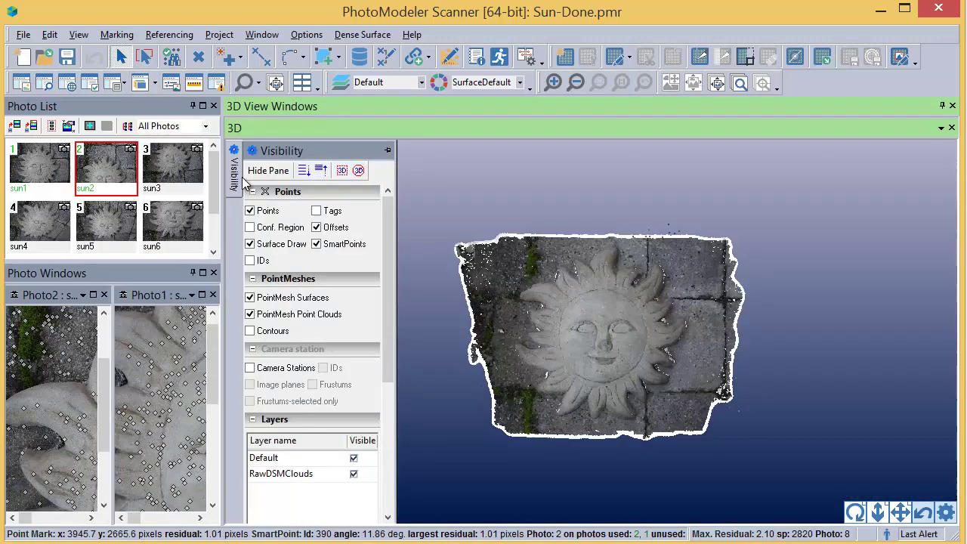
pyautogui.click(249, 299)
pyautogui.click(251, 314)
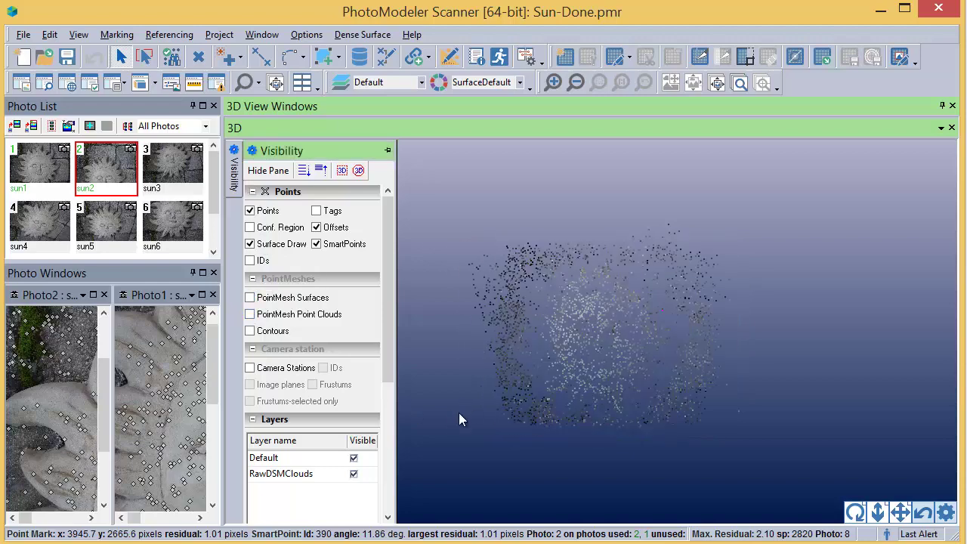
pyautogui.click(854, 512)
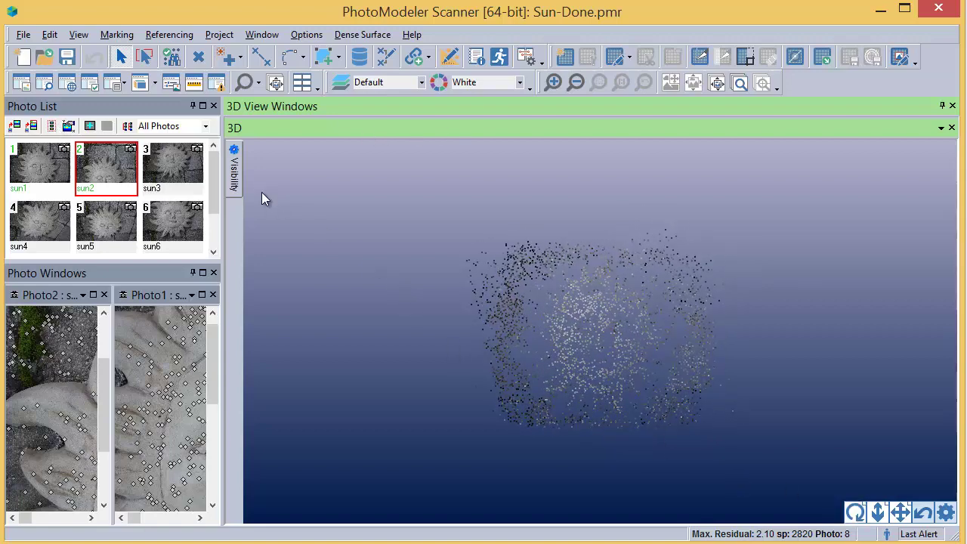
pyautogui.click(316, 243)
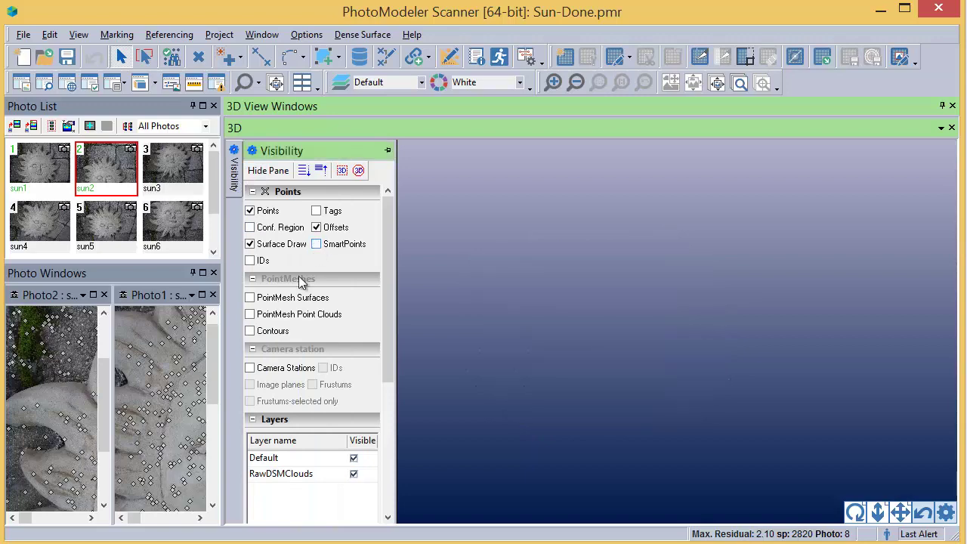
pyautogui.click(250, 314)
pyautogui.scroll(3, 634, 396)
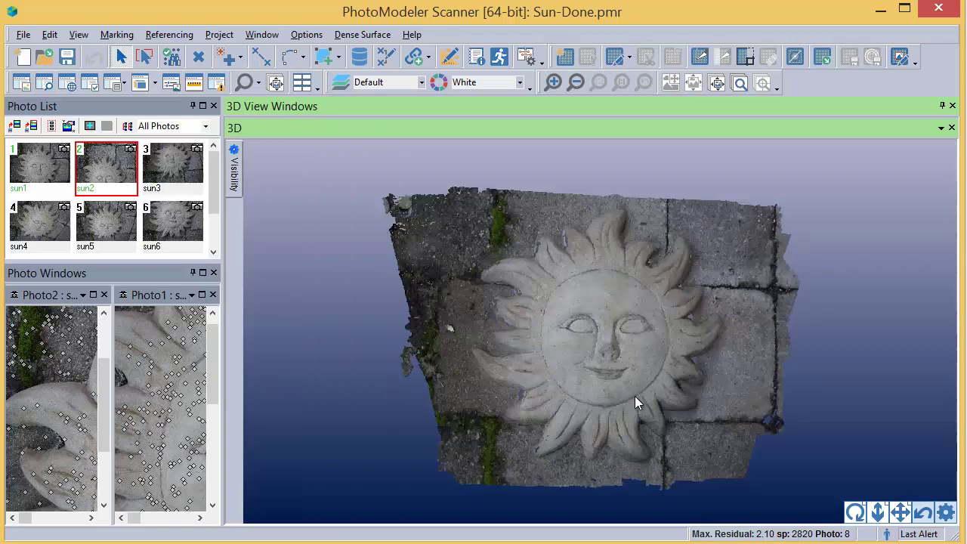
pyautogui.click(864, 513)
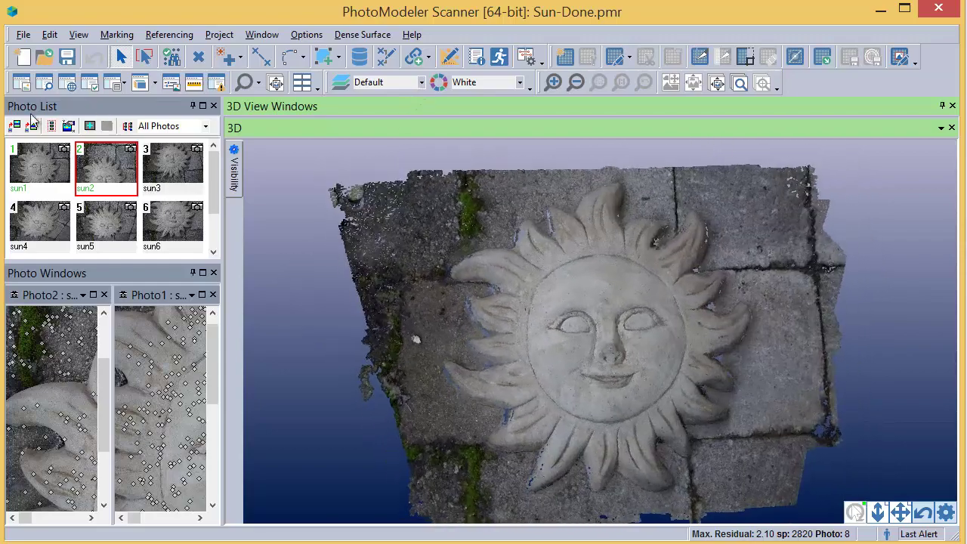
# Step: Swap the point cloud for the triangulated surface mesh and spin it briefly to a frontal view
pyautogui.click(391, 279)
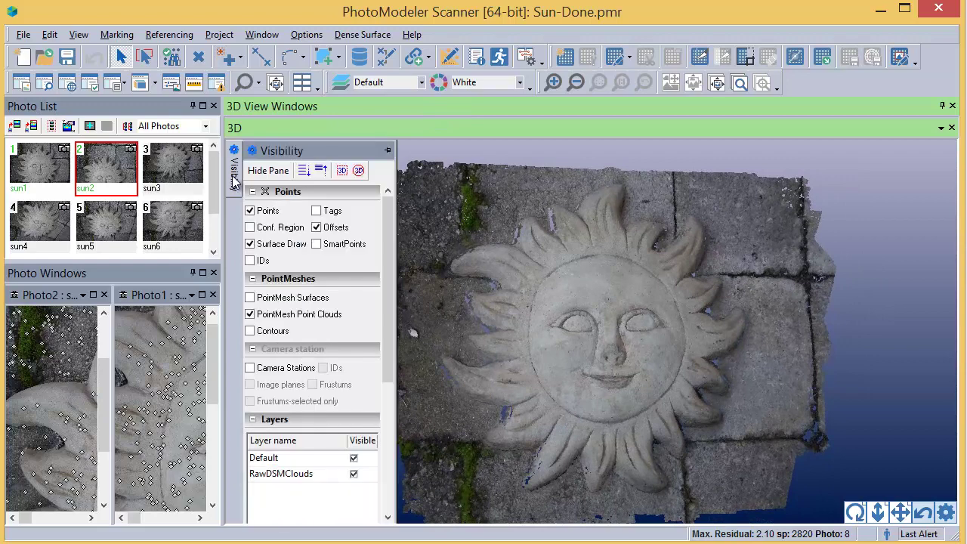
pyautogui.click(251, 314)
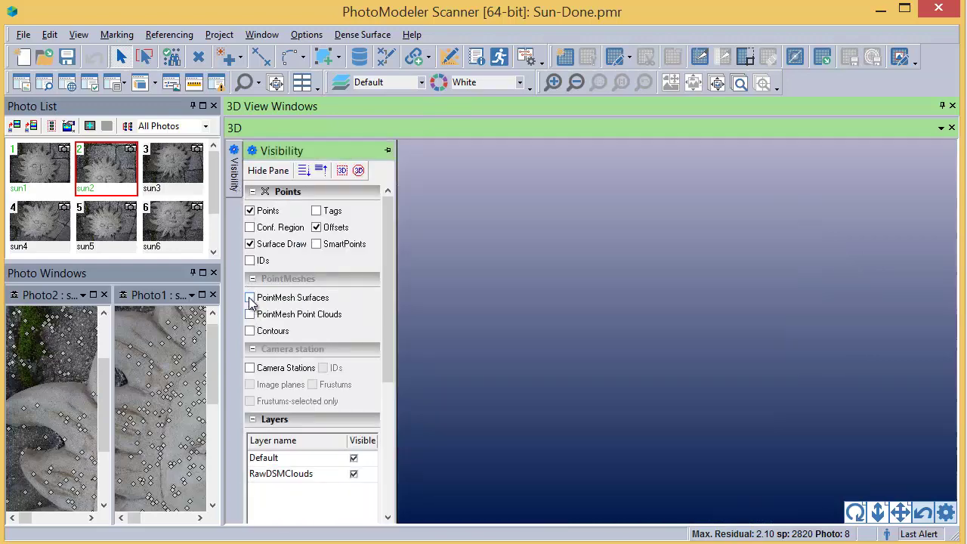
pyautogui.click(250, 297)
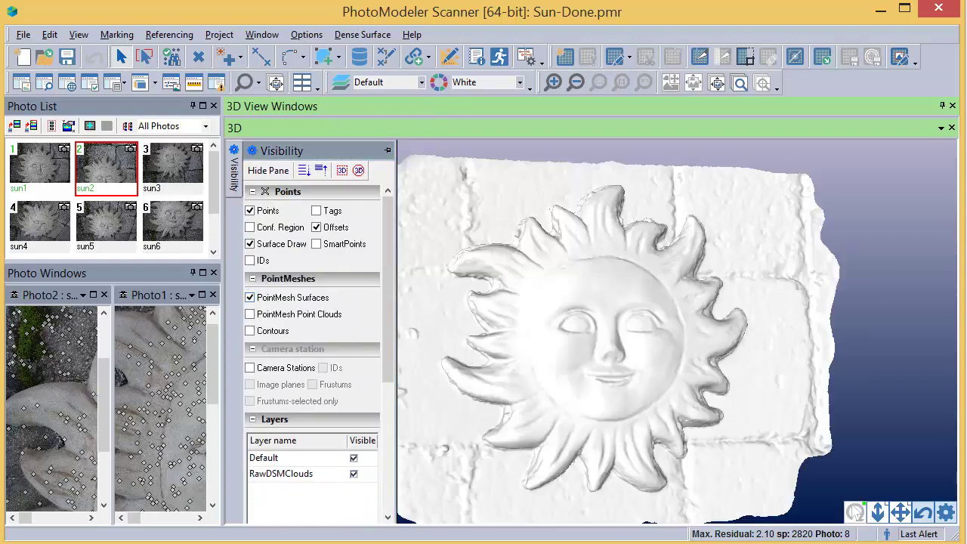
pyautogui.click(855, 512)
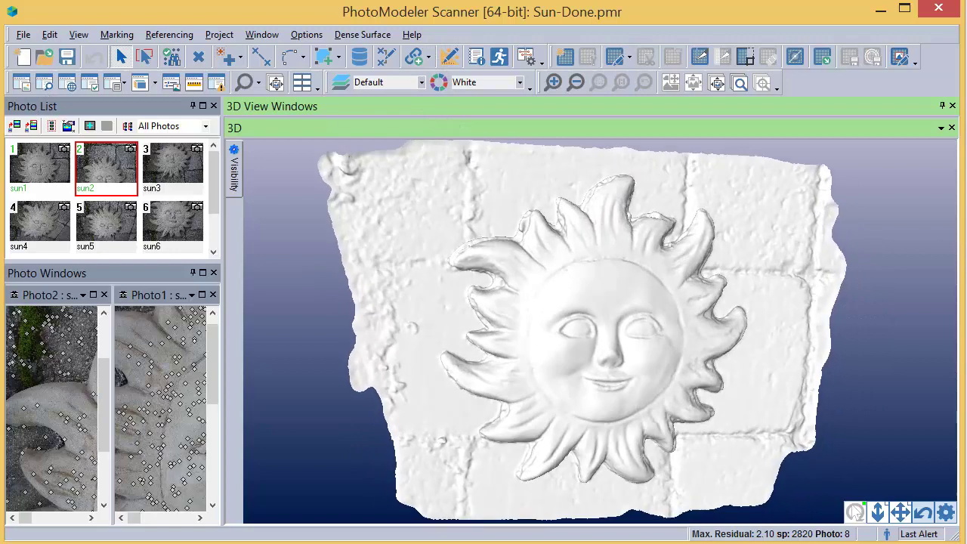
pyautogui.click(400, 264)
# Step: Set the surface display style to Quality textures and spin the textured mesh briefly
pyautogui.click(235, 174)
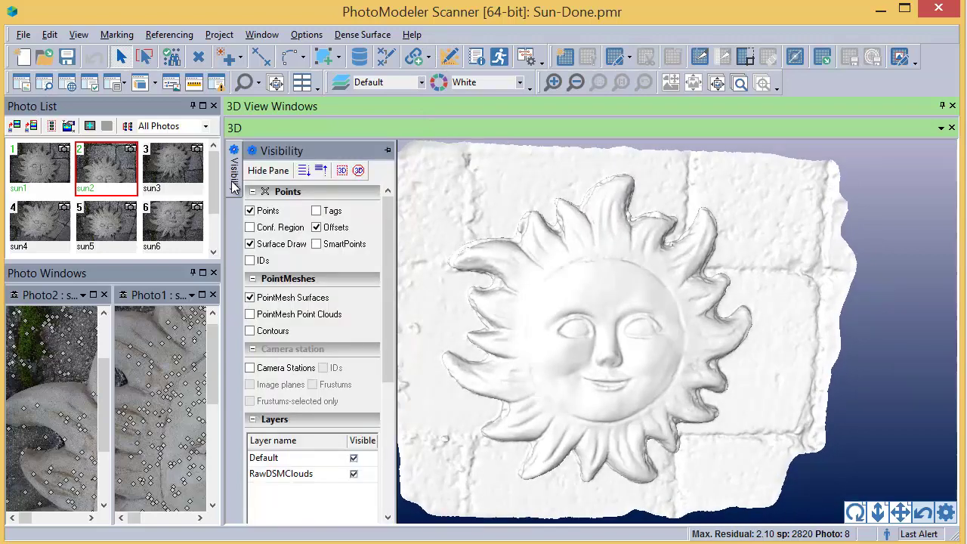
pyautogui.click(388, 430)
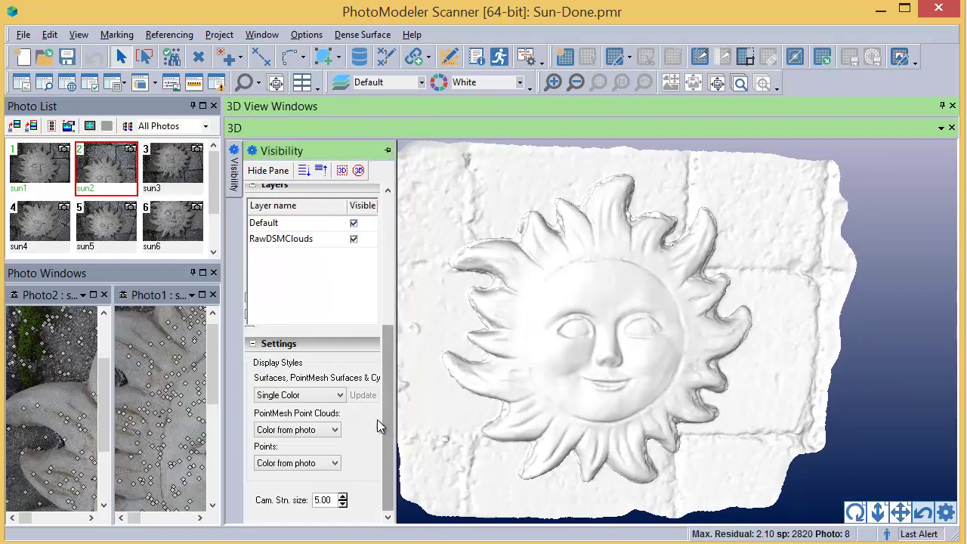
pyautogui.click(328, 392)
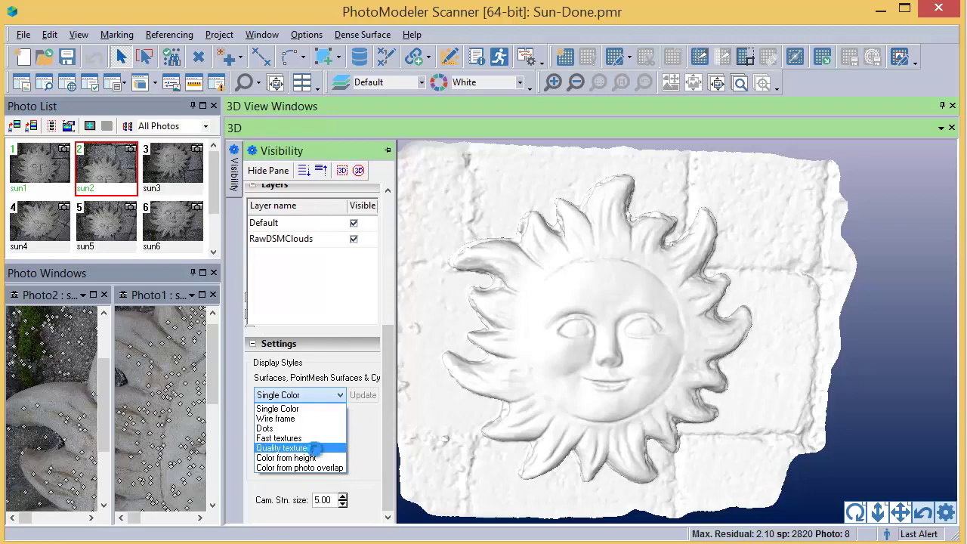
pyautogui.click(318, 451)
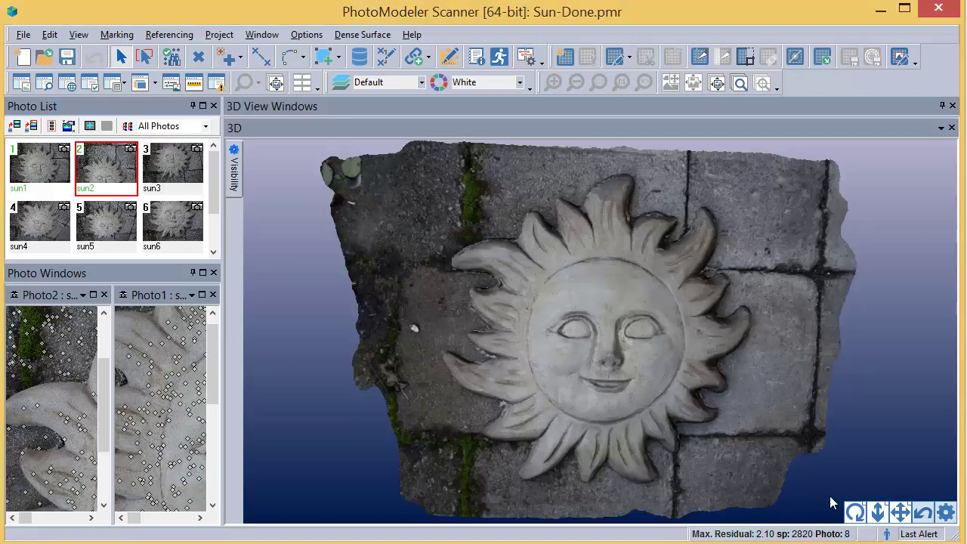
pyautogui.click(854, 512)
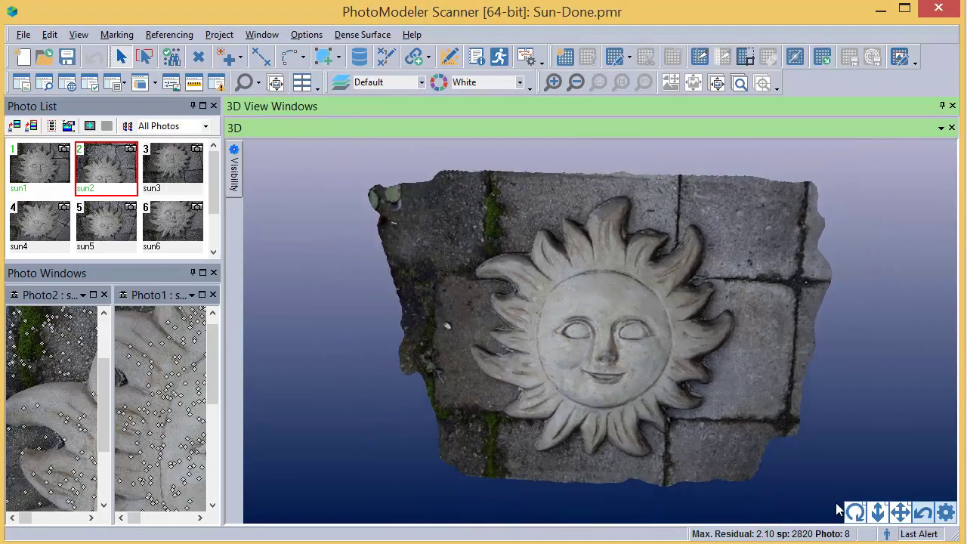
pyautogui.click(854, 513)
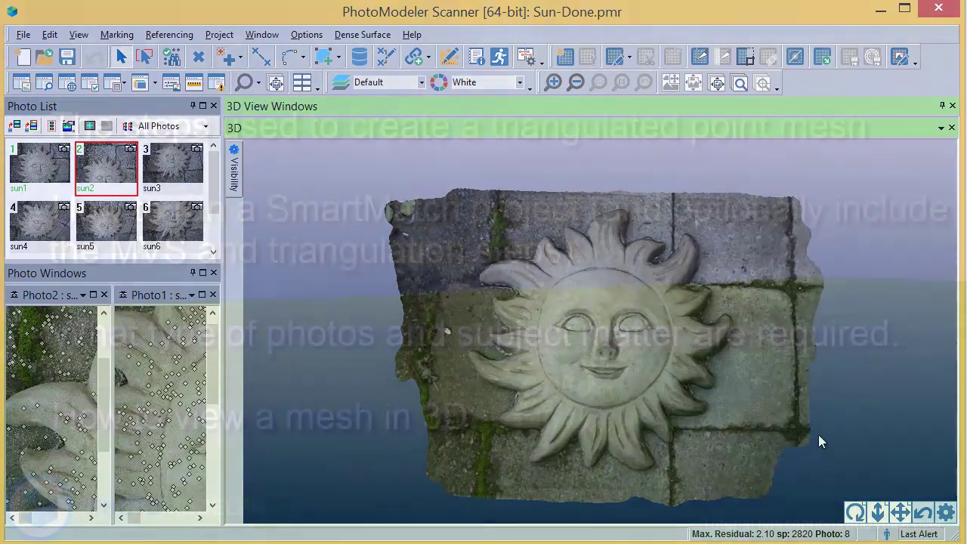